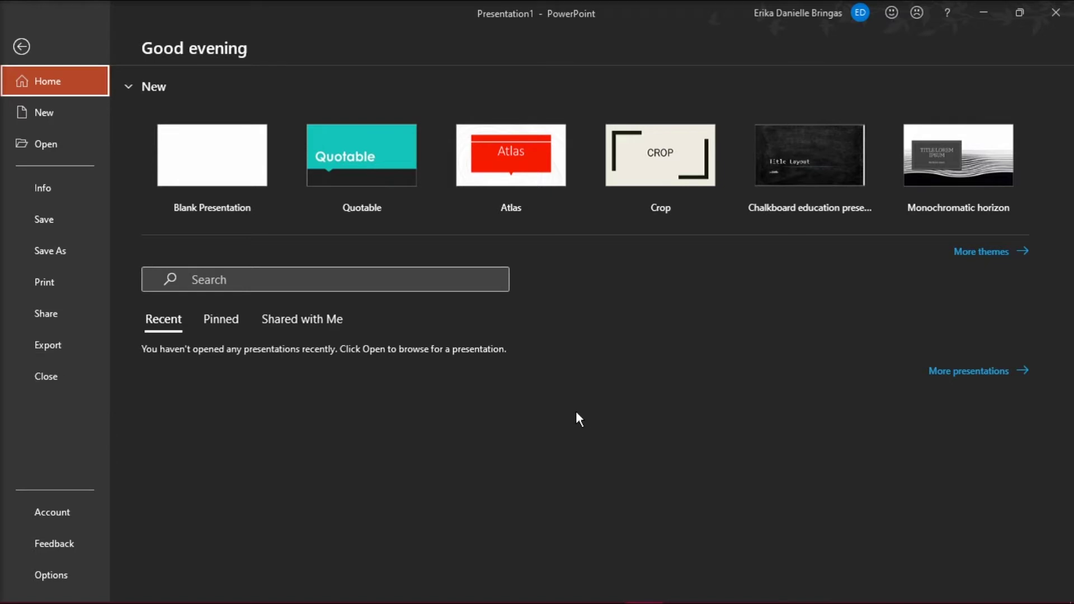
# Start a blank presentation and delete its empty title and subtitle placeholders
pyautogui.click(225, 177)
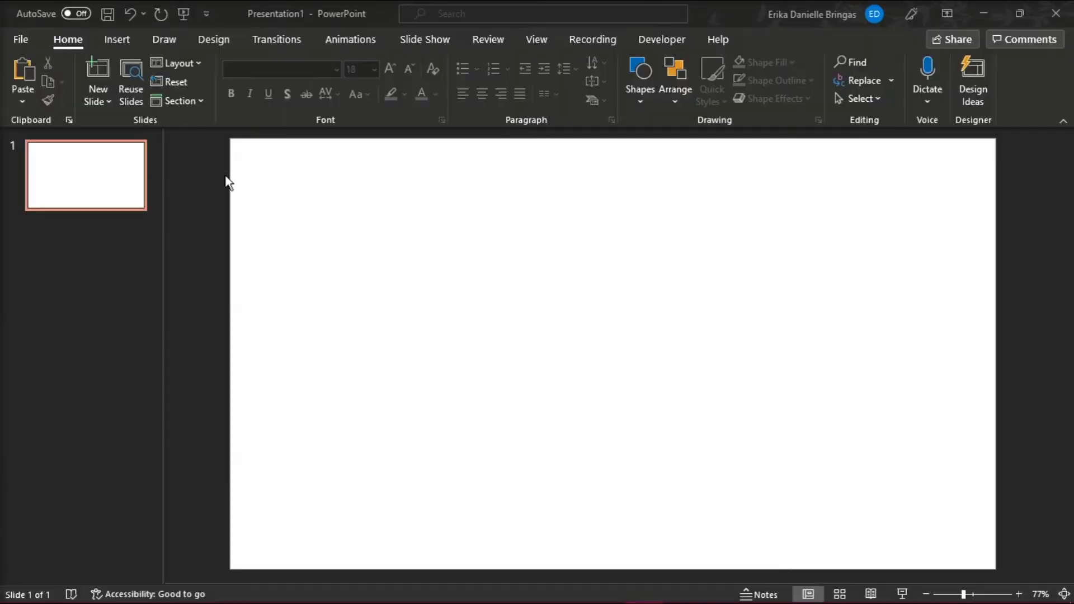
pyautogui.click(779, 209)
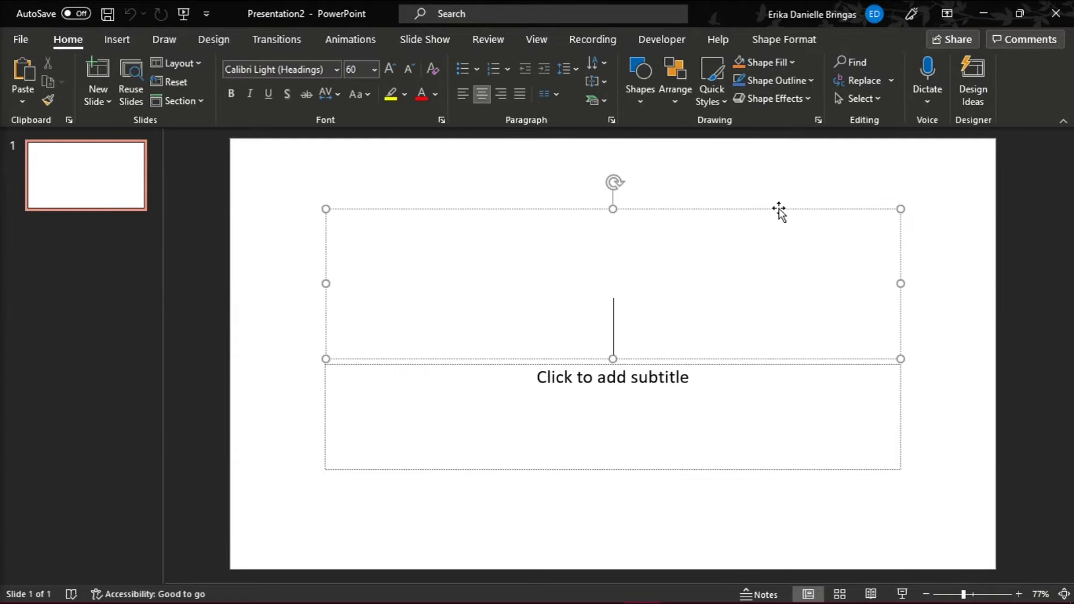
pyautogui.press('Delete')
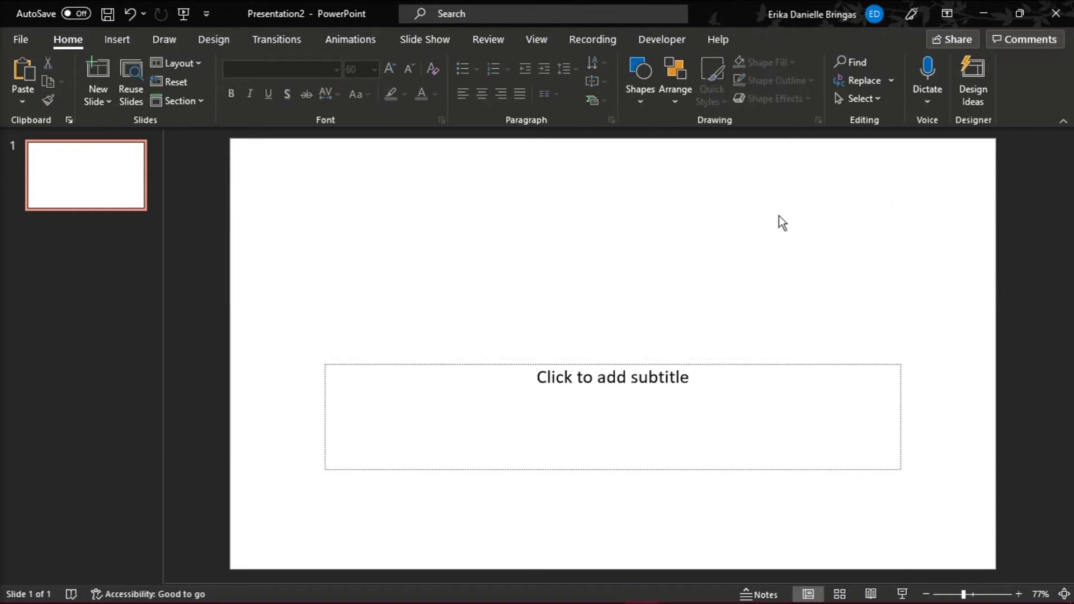
pyautogui.click(754, 362)
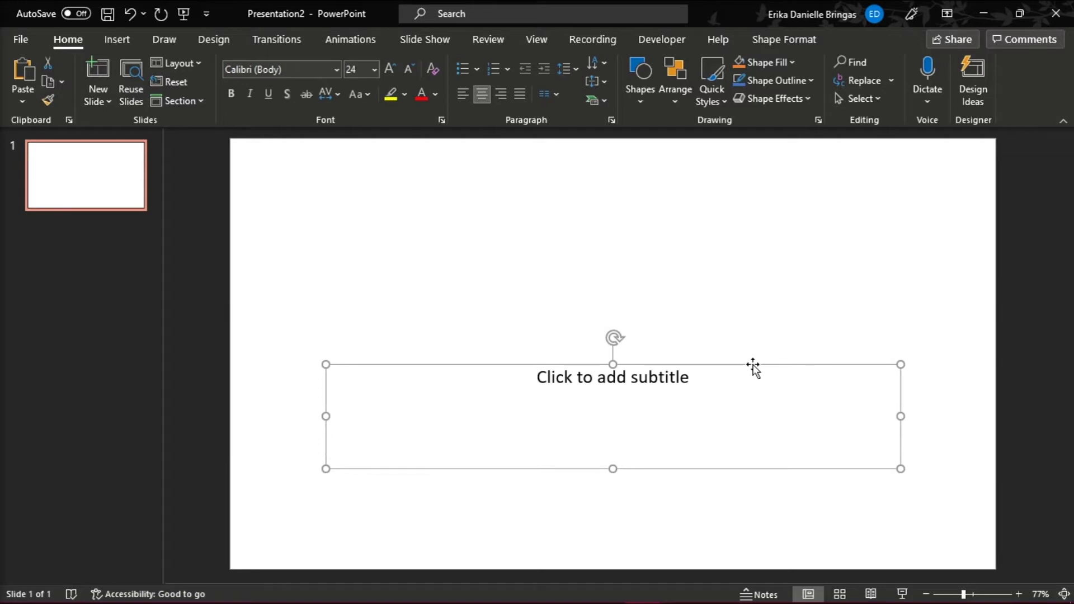
pyautogui.press('Delete')
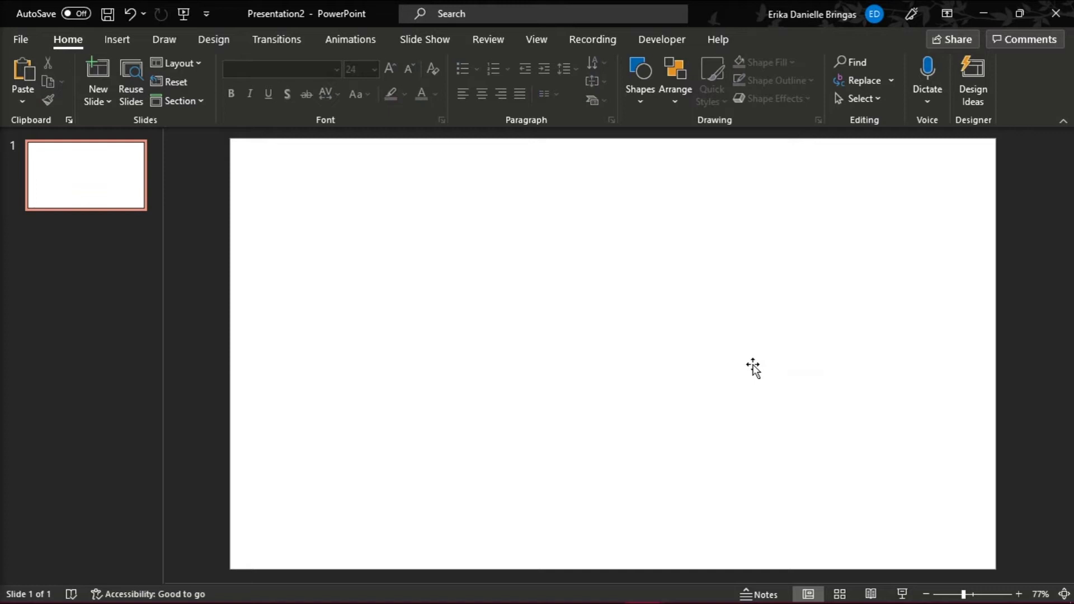
# Insert the 'ms tutorial' picture from this device and enlarge it to about 4.77 by 5.98 inches
pyautogui.click(114, 46)
pyautogui.click(136, 89)
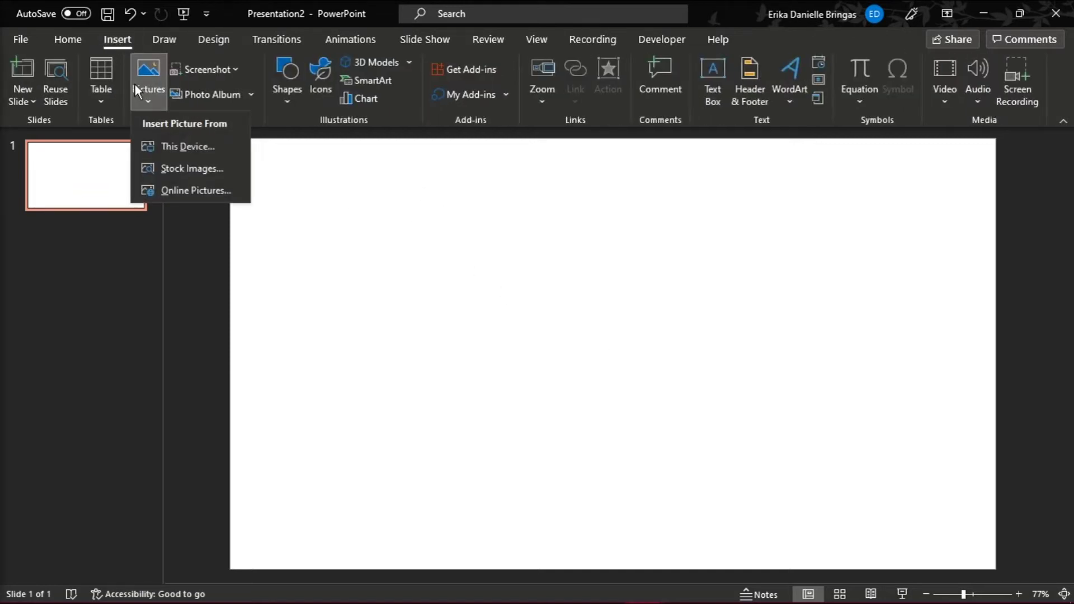
pyautogui.click(161, 146)
pyautogui.click(268, 151)
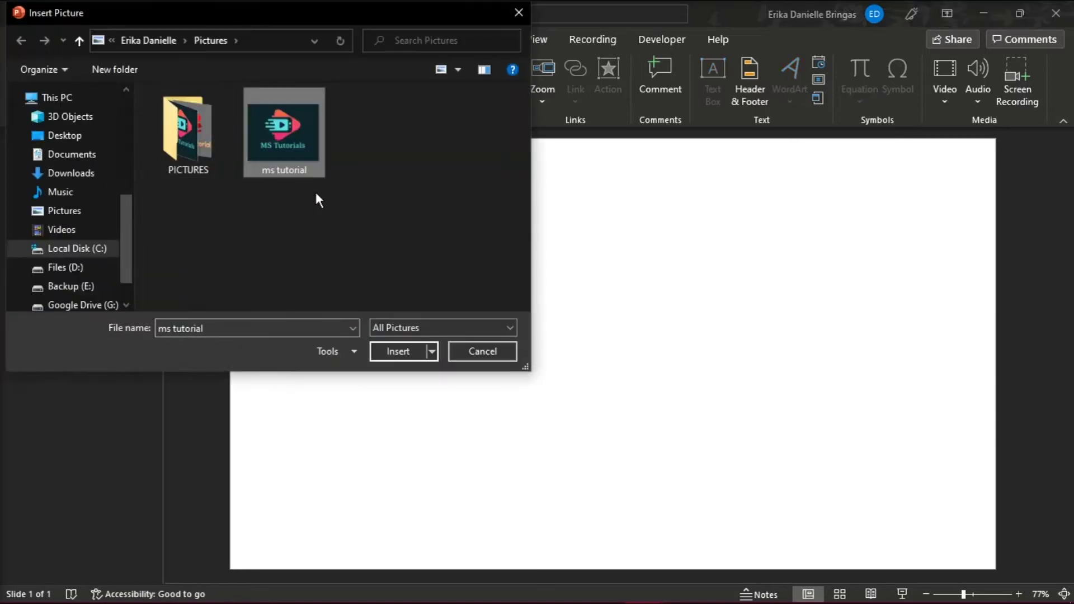
pyautogui.click(403, 354)
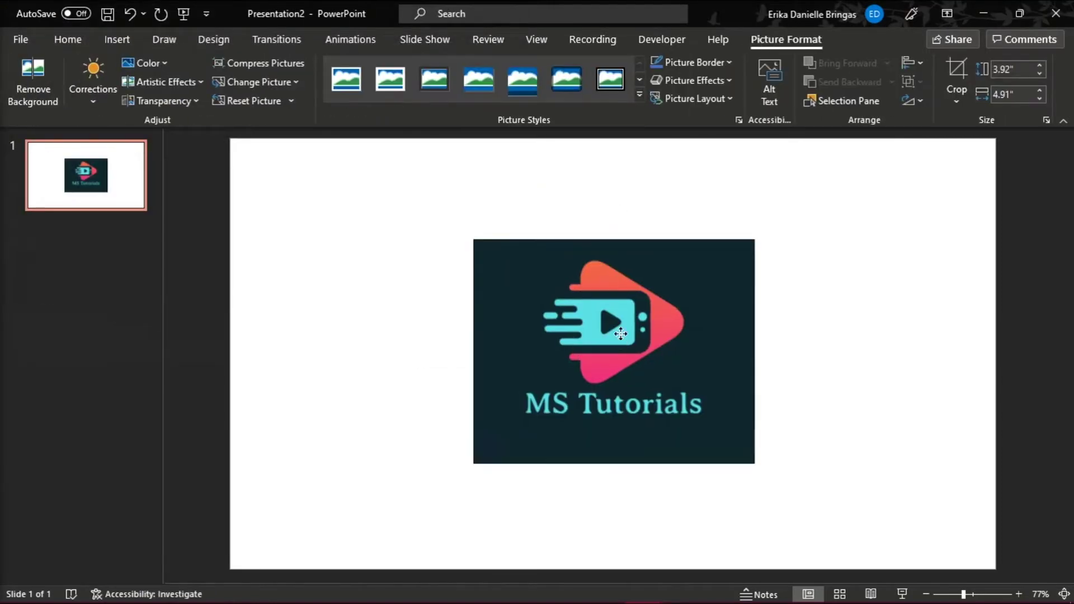
pyautogui.moveTo(753, 425); pyautogui.dragTo(722, 397)
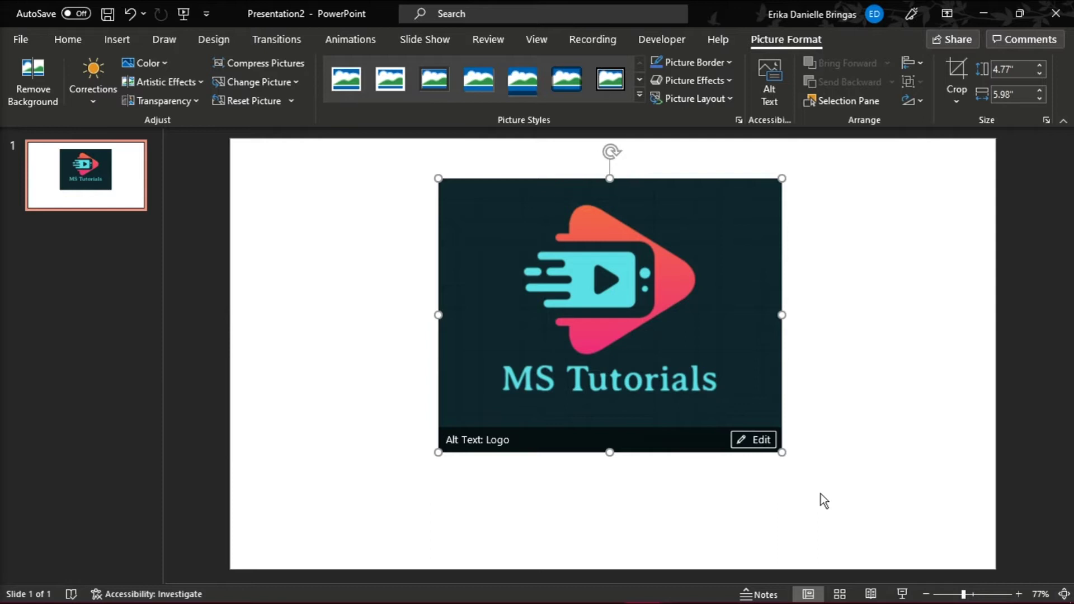
pyautogui.click(821, 494)
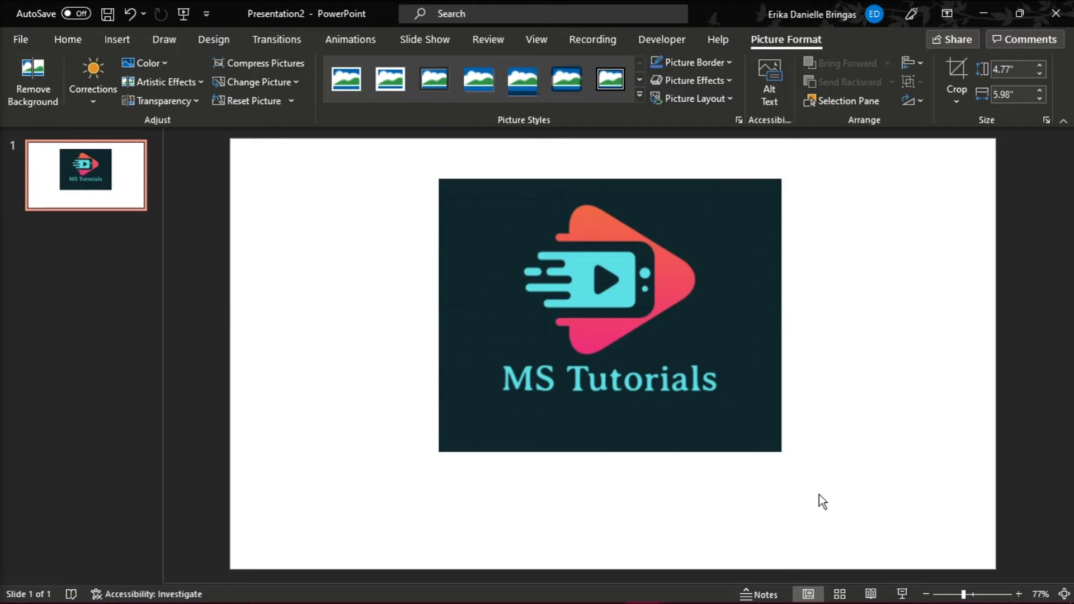
# Open Stock Images and browse the Icons, Cutout People and Stickers collections
pyautogui.click(109, 42)
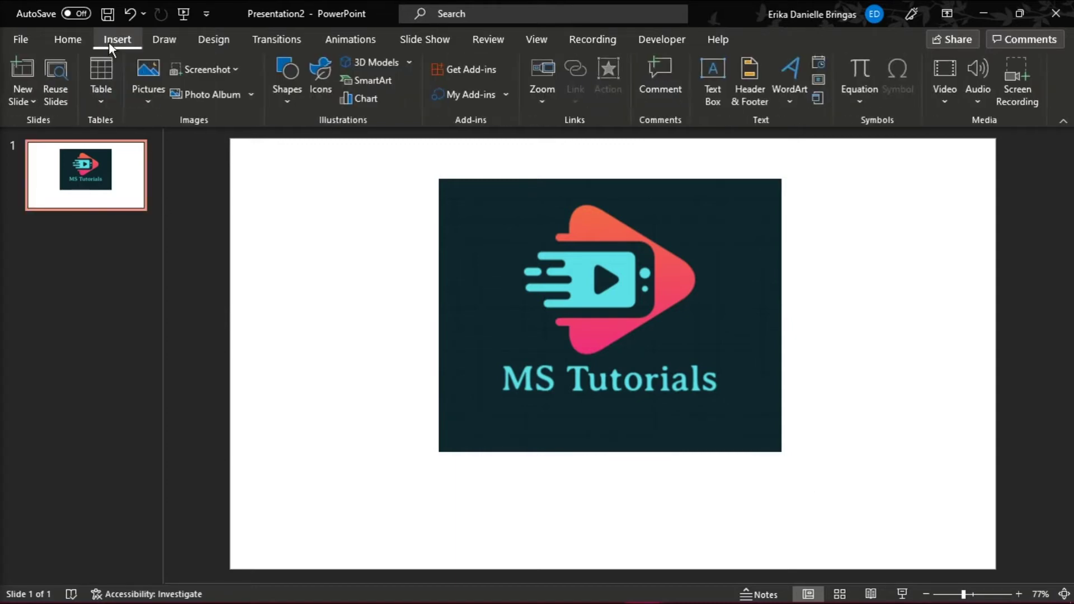
pyautogui.click(156, 73)
pyautogui.click(203, 170)
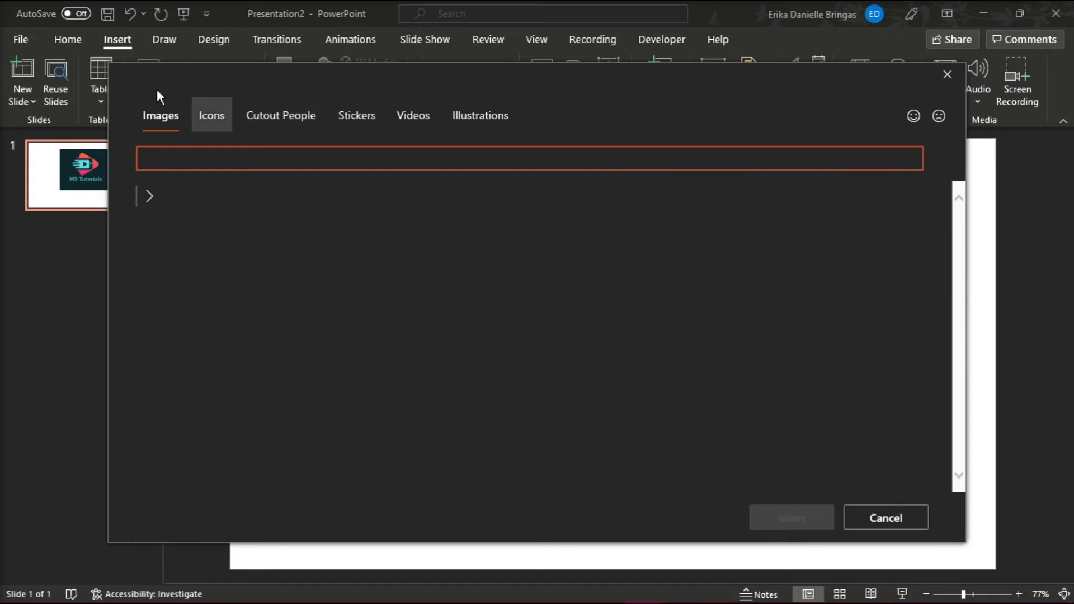
pyautogui.click(204, 115)
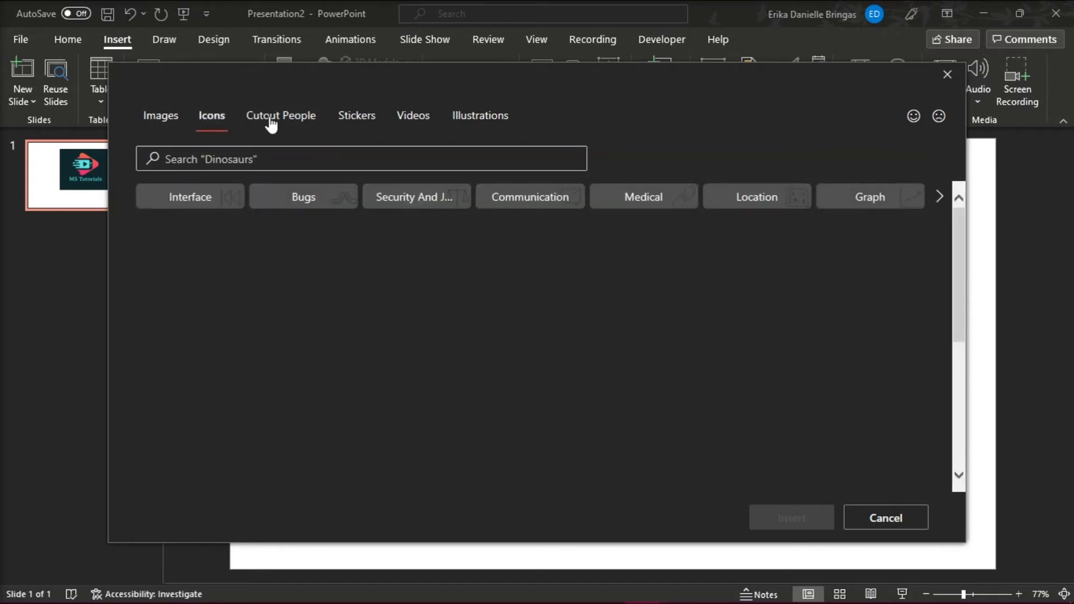
pyautogui.scroll(-3, 439, 286)
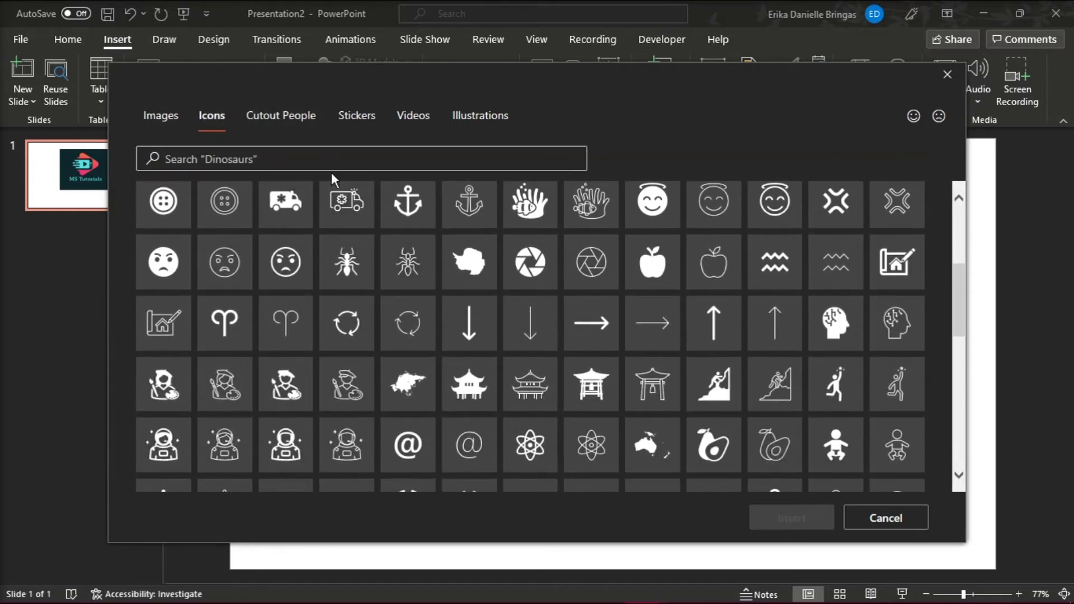
pyautogui.click(302, 114)
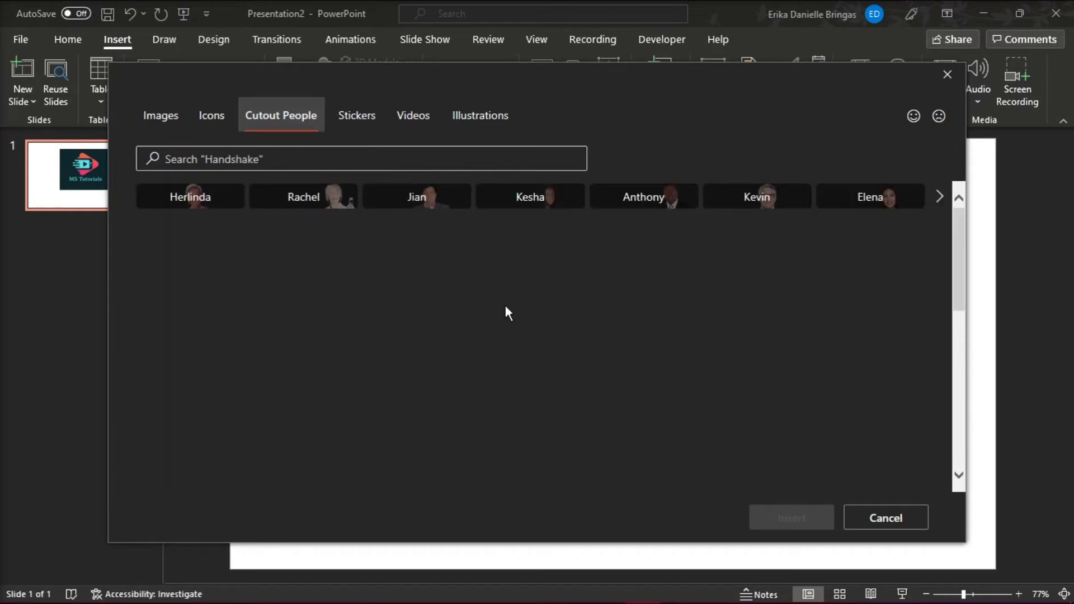
pyautogui.scroll(-5, 505, 313)
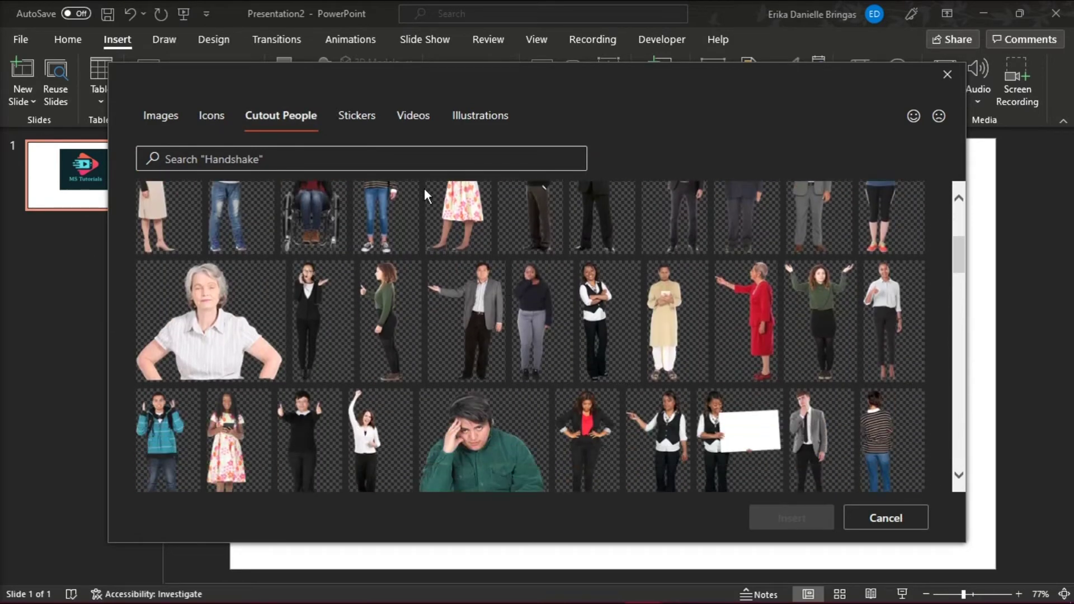
pyautogui.click(359, 115)
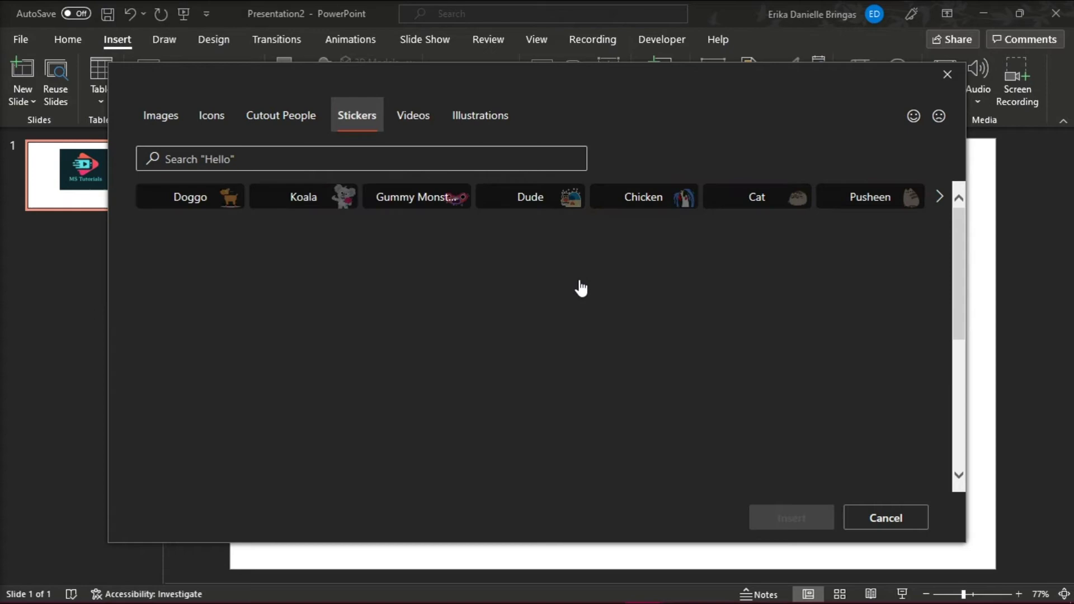
pyautogui.scroll(-5, 582, 286)
pyautogui.scroll(-3, 582, 286)
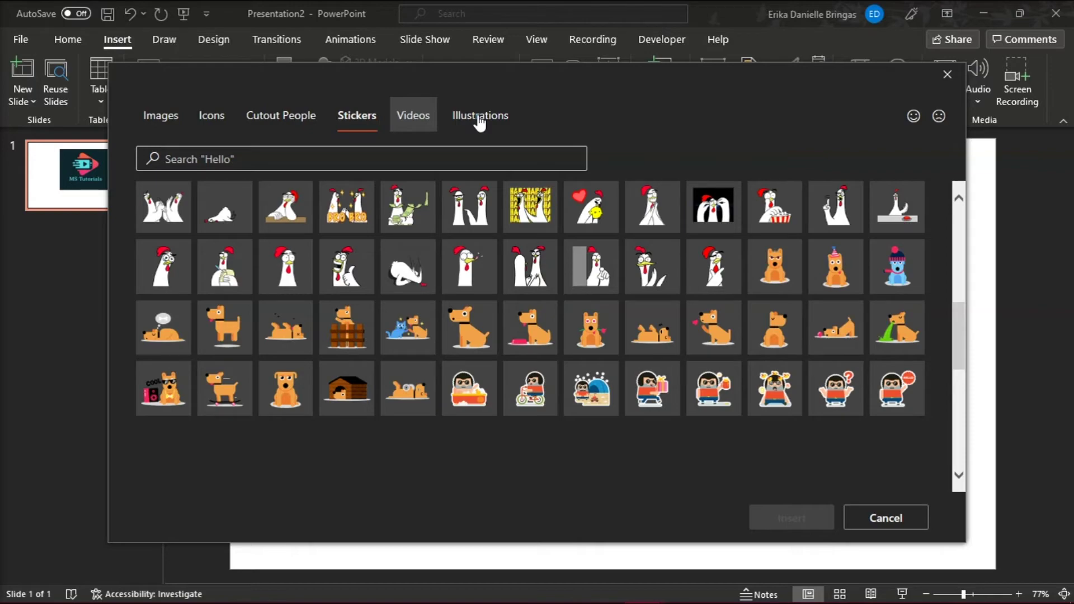
# Scroll through the stock Illustrations collection
pyautogui.click(506, 126)
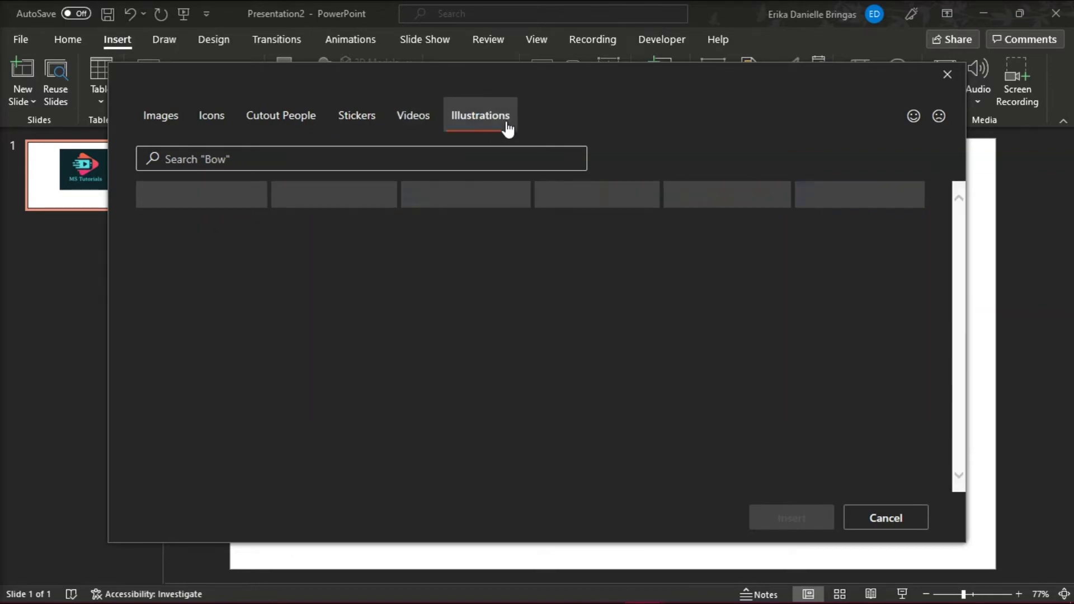
pyautogui.scroll(-2, 514, 312)
pyautogui.scroll(-6, 516, 312)
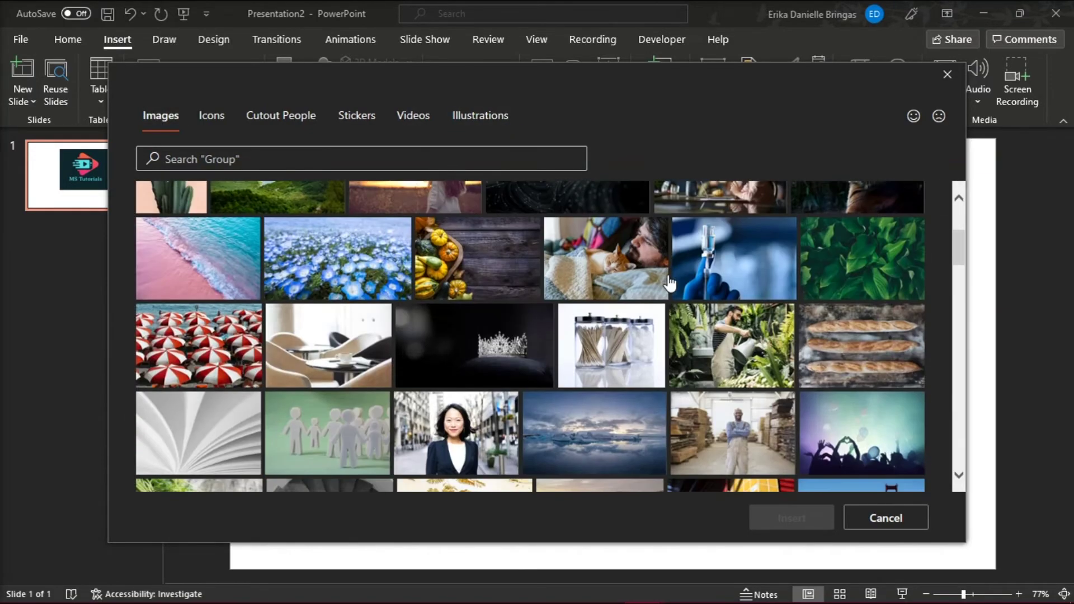
pyautogui.scroll(-5, 670, 287)
pyautogui.scroll(-10, 817, 307)
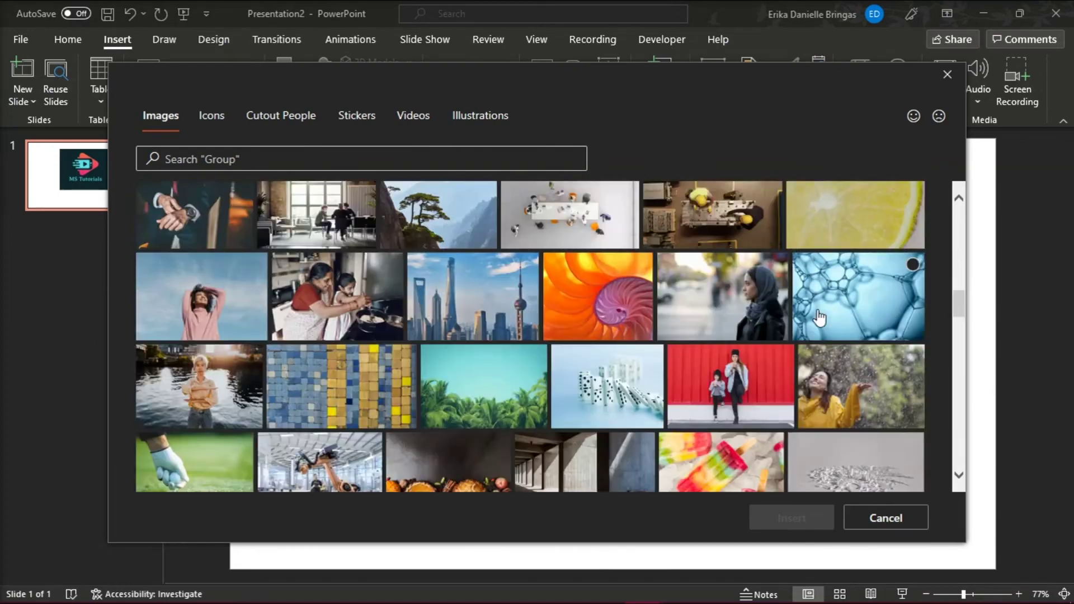
pyautogui.scroll(-15, 819, 316)
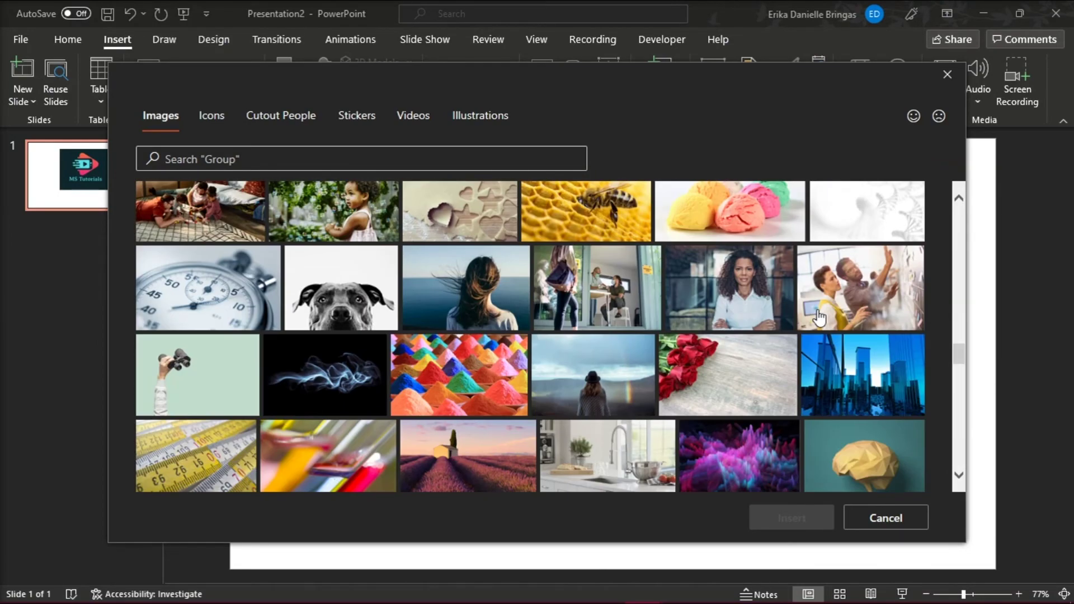
pyautogui.scroll(-5, 755, 354)
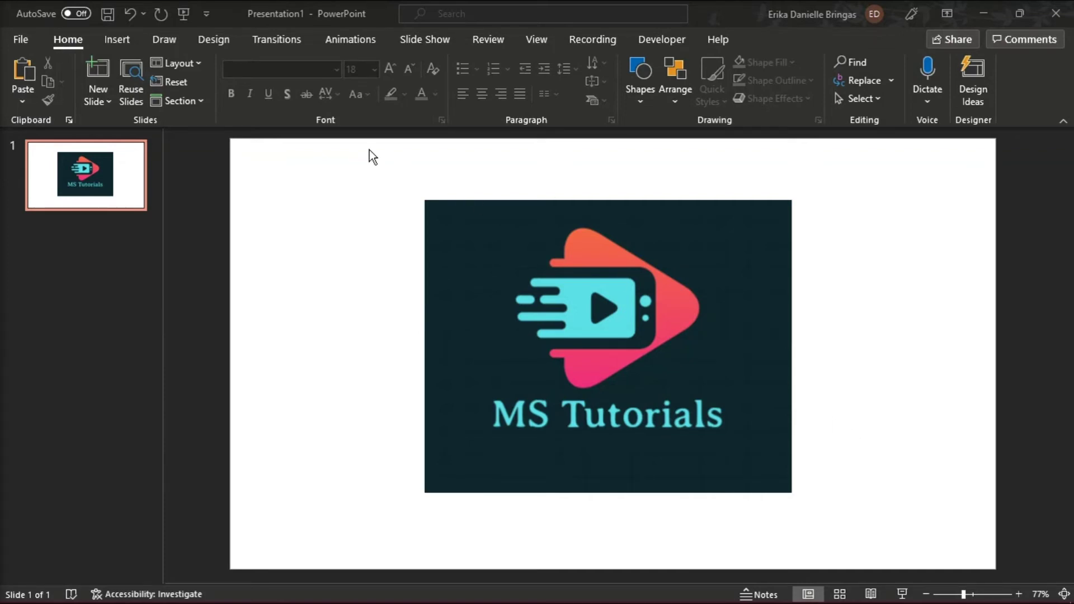
# Add a centred text box below the logo reading 'Image created by:' followed by the creator's name
pyautogui.click(126, 41)
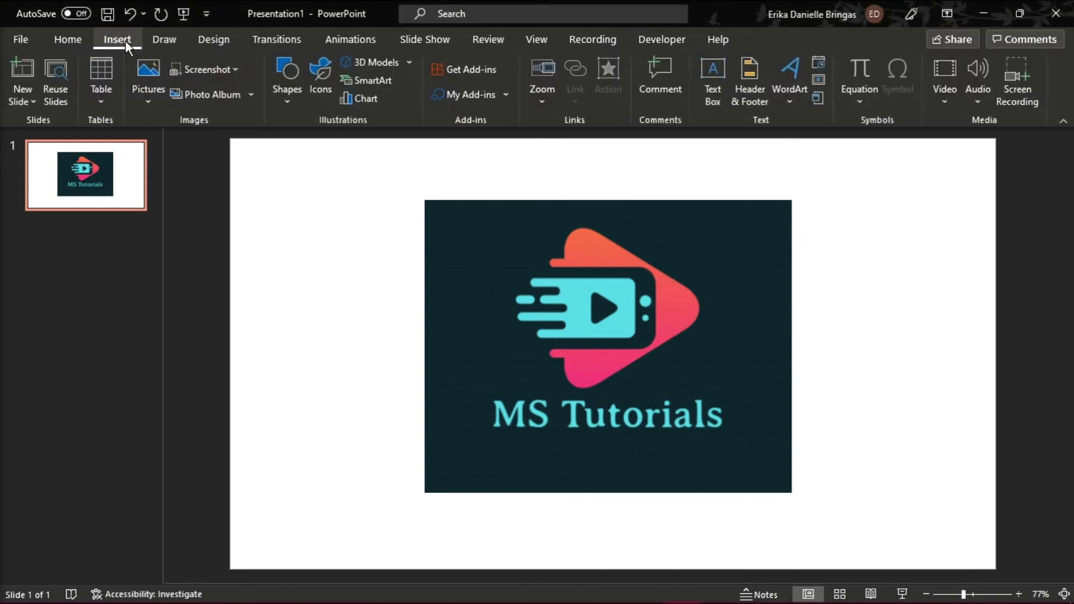
pyautogui.click(720, 89)
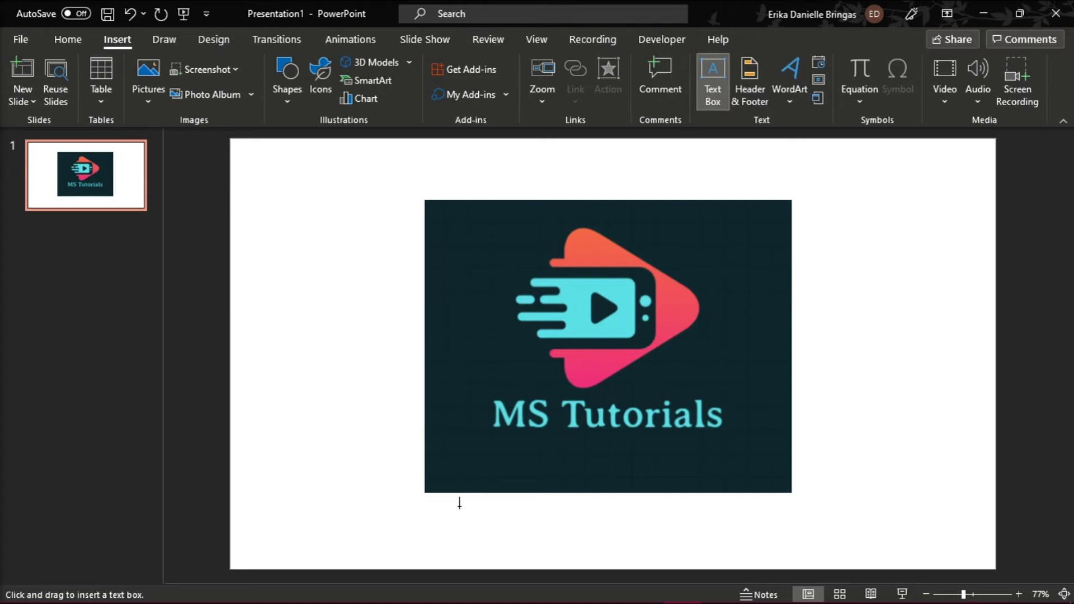
pyautogui.moveTo(458, 506); pyautogui.dragTo(791, 532)
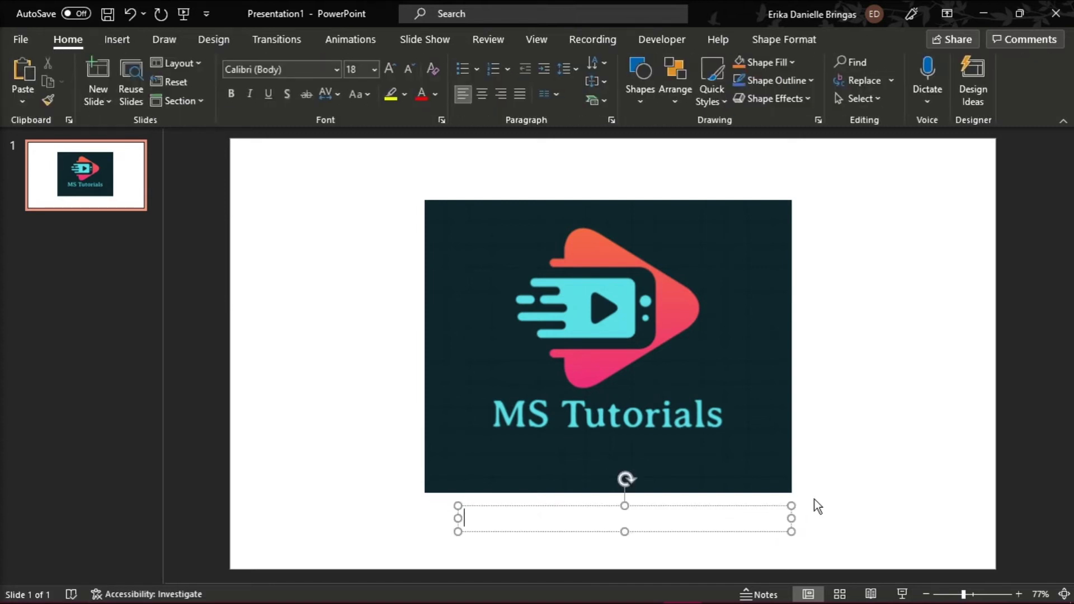
pyautogui.write('Image c')
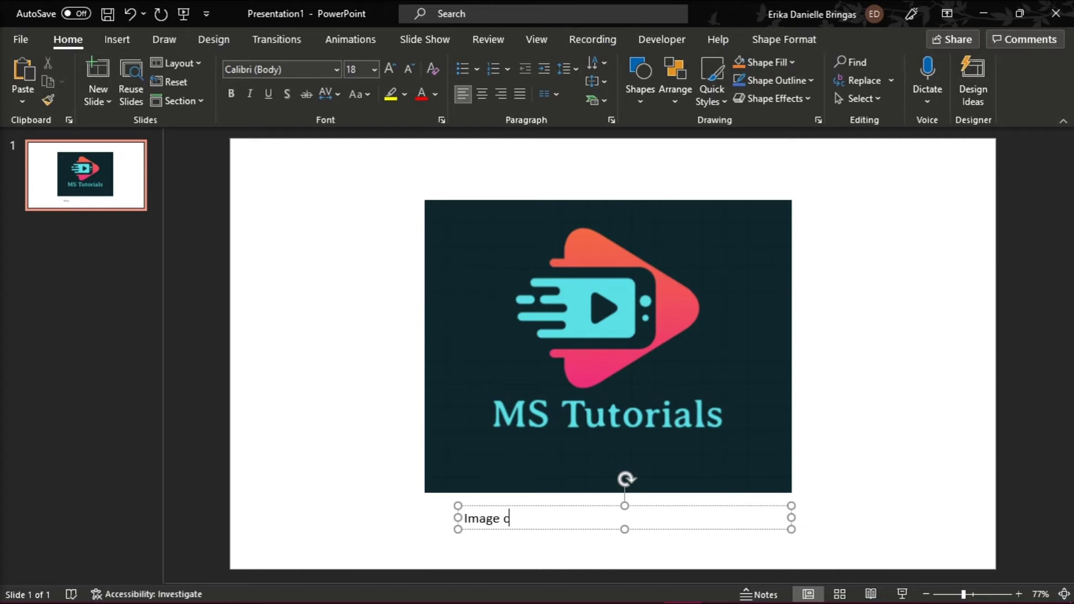
pyautogui.write('reated by: Olivia Lee')
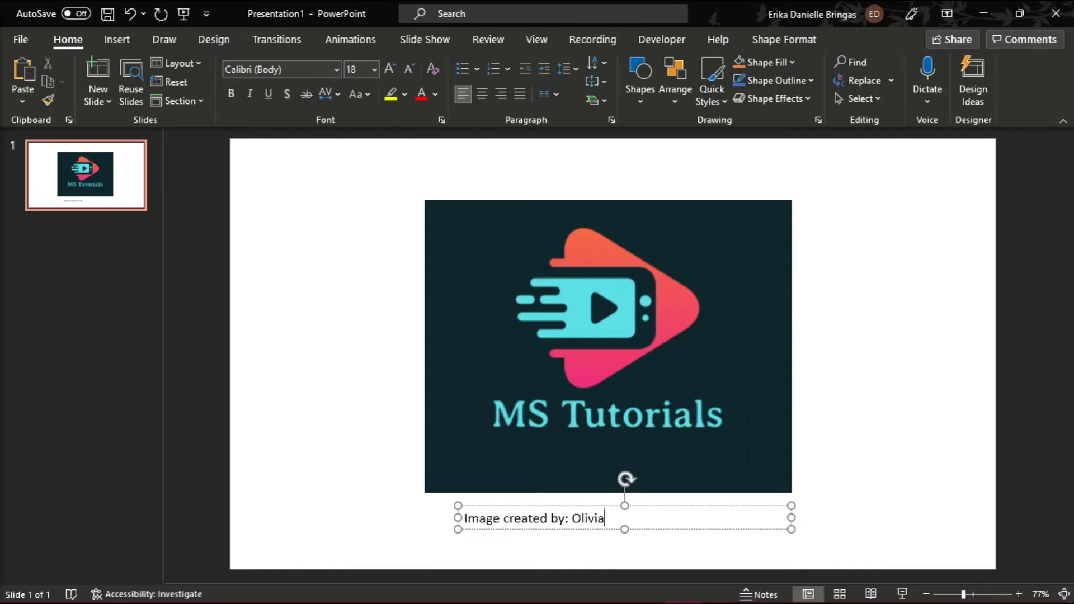
pyautogui.click(655, 507)
# Add a second centred text box beneath it reading 'Retrieved from: URL'
pyautogui.click(482, 94)
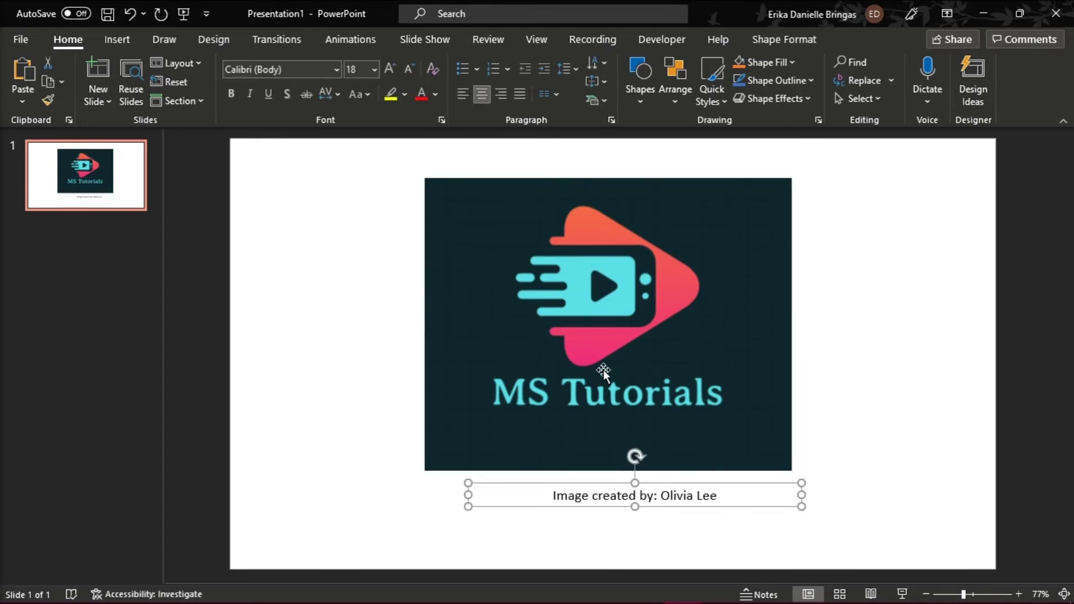
pyautogui.click(117, 39)
pyautogui.click(712, 82)
pyautogui.moveTo(490, 518); pyautogui.dragTo(801, 554)
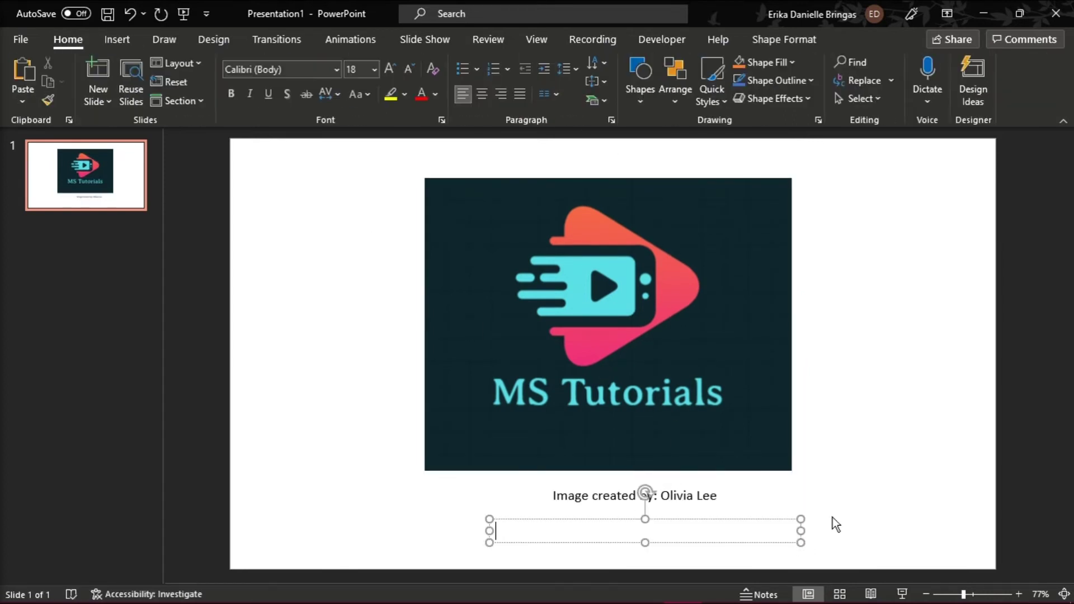
pyautogui.write('Retrieved ')
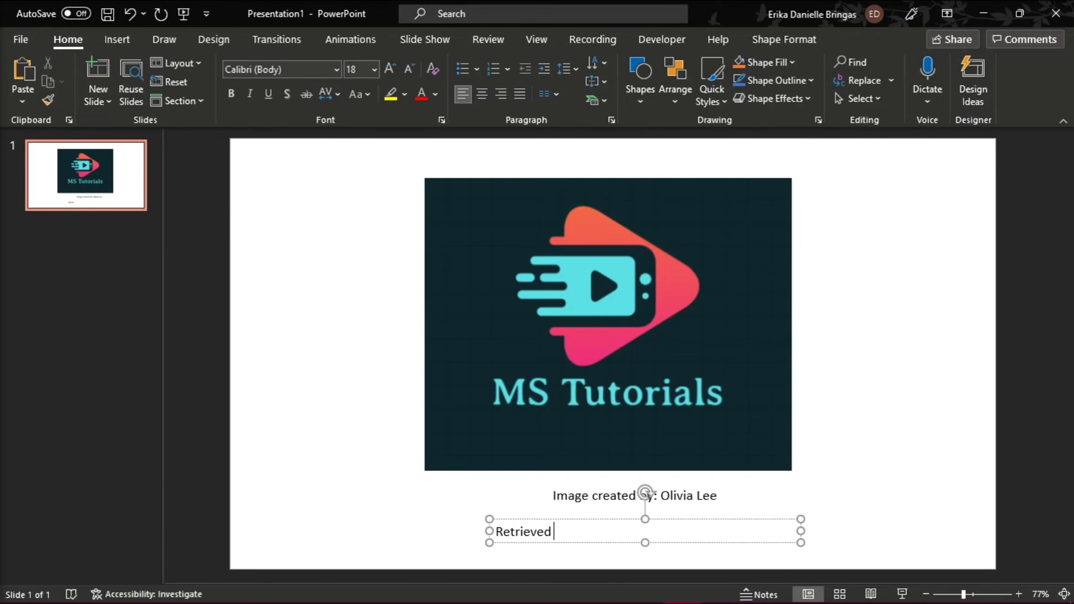
pyautogui.write('from: URL')
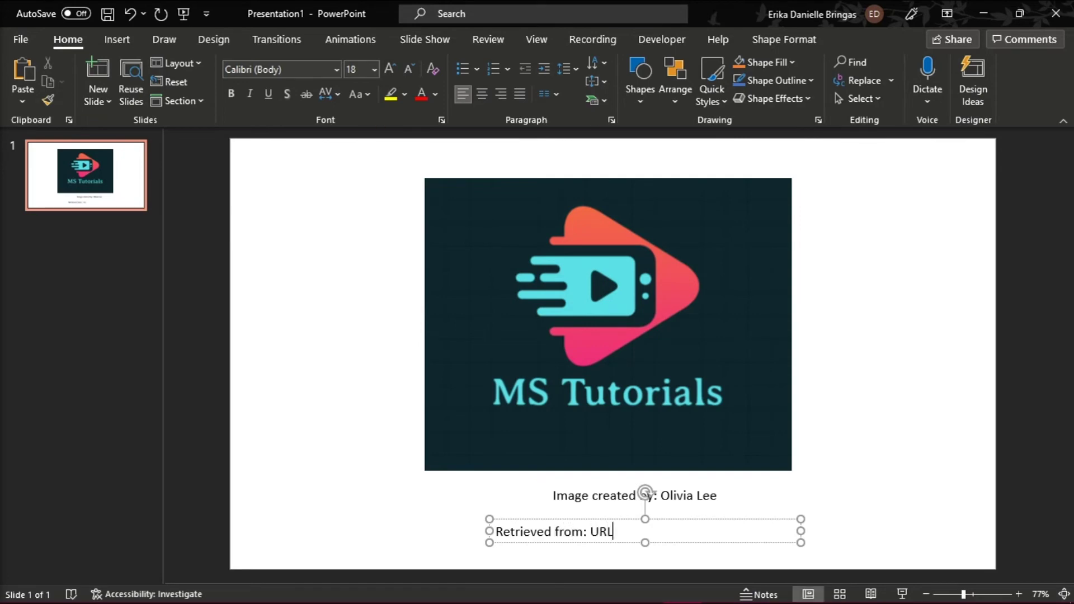
pyautogui.hotkey('ctrl', 'a')
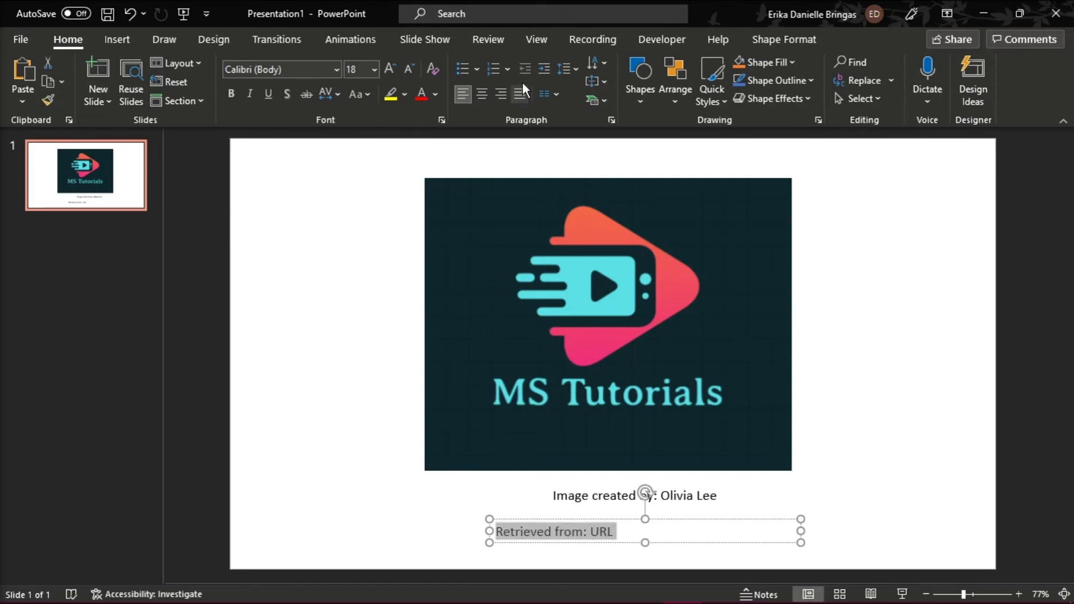
pyautogui.click(482, 93)
pyautogui.click(922, 493)
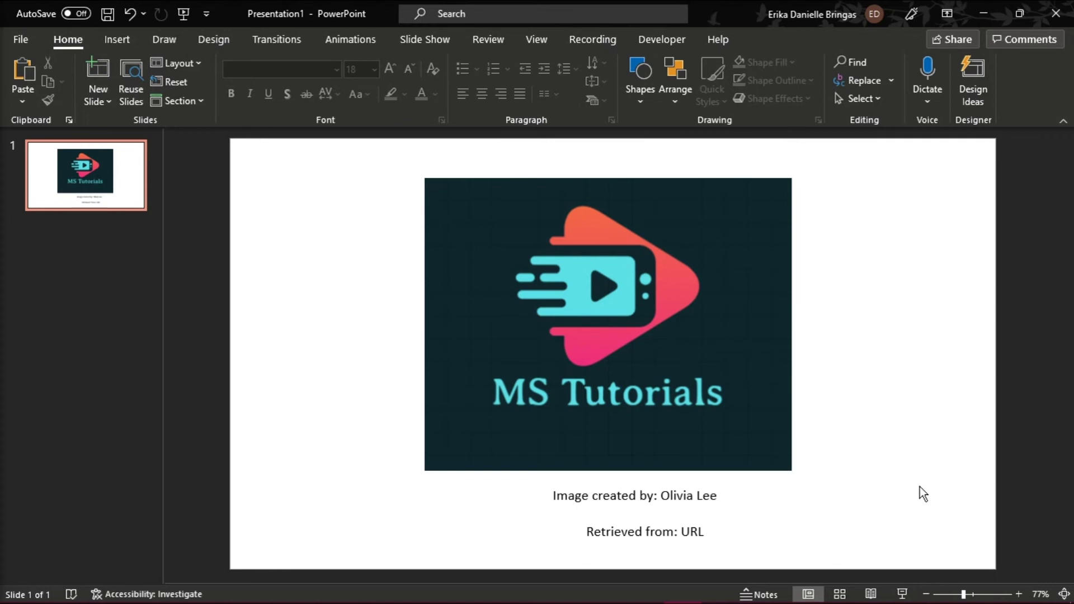
# Nudge the logo right, then slightly back left, so it centres over the two credit lines
pyautogui.moveTo(787, 438); pyautogui.dragTo(818, 436)
pyautogui.click(892, 439)
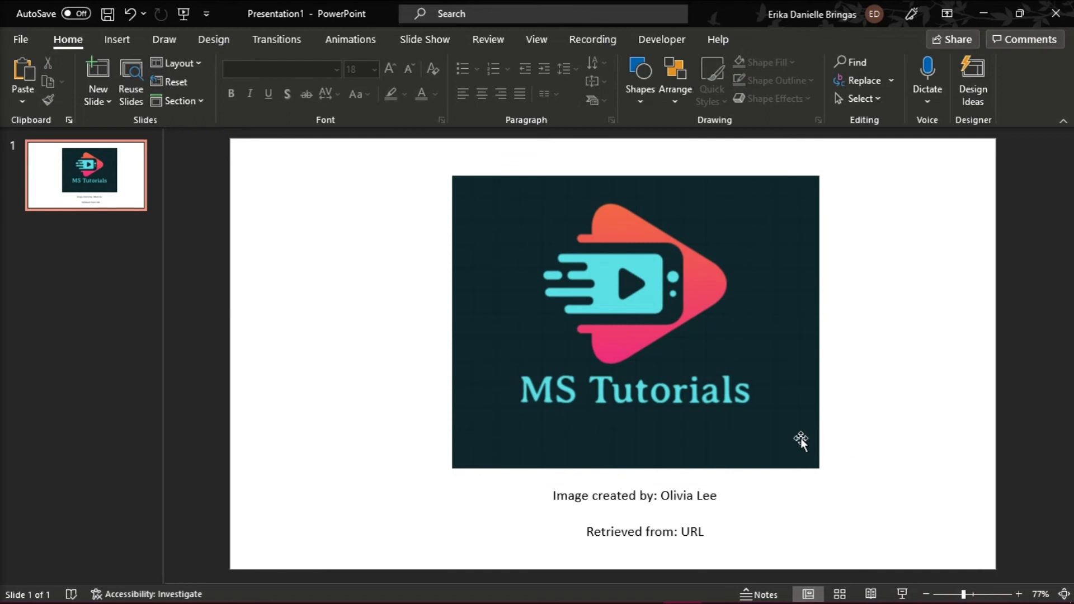
pyautogui.moveTo(801, 439); pyautogui.dragTo(790, 441)
pyautogui.click(875, 444)
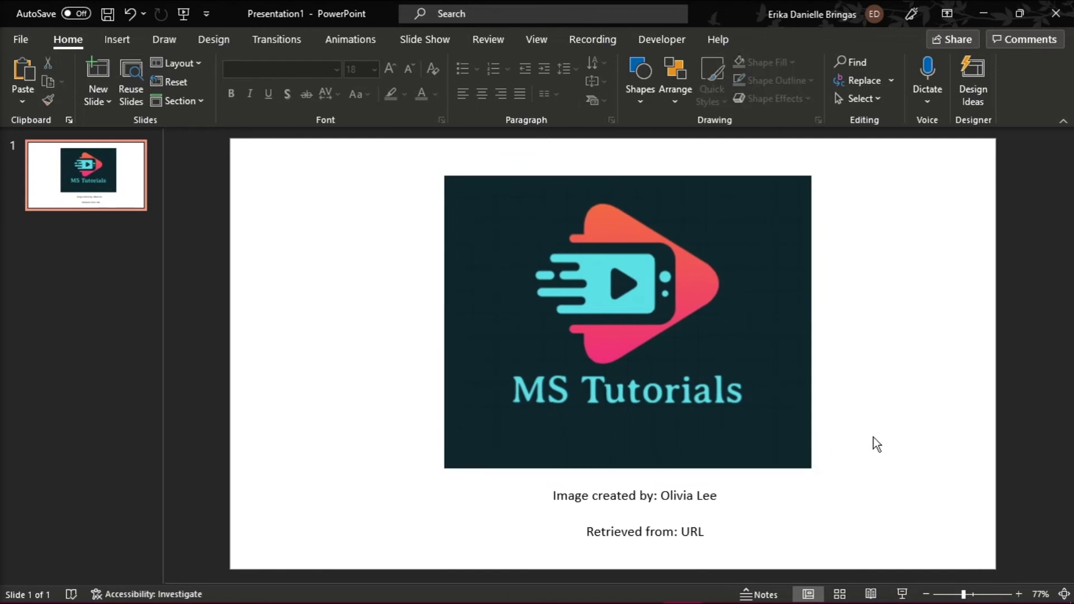